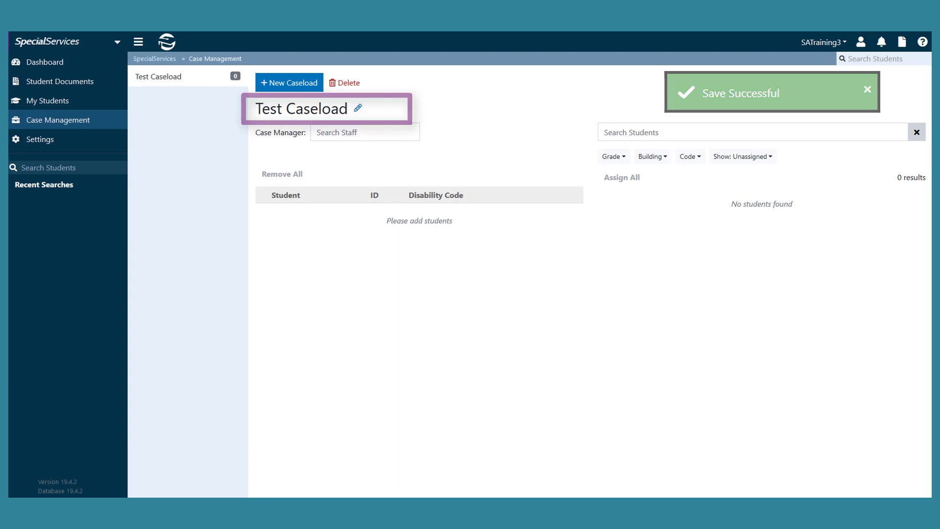
left_click(365, 132)
type("tr")
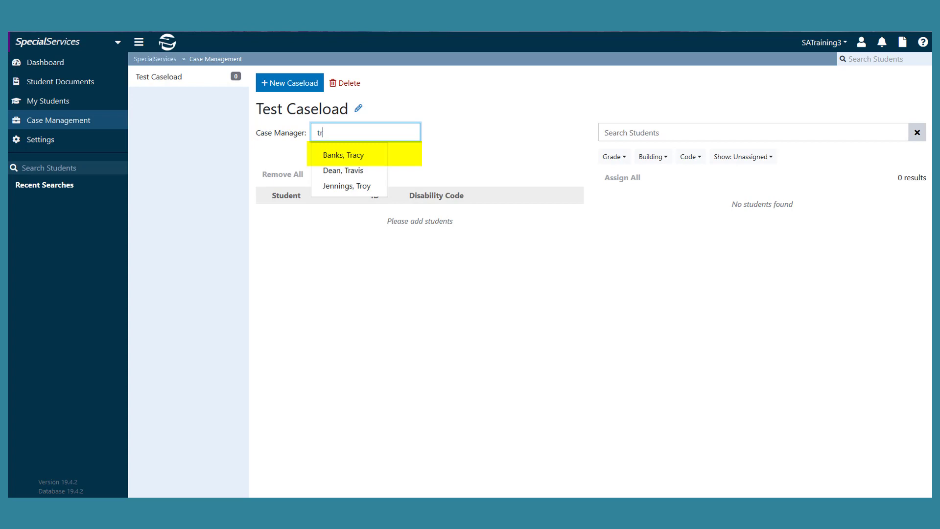
left_click(343, 154)
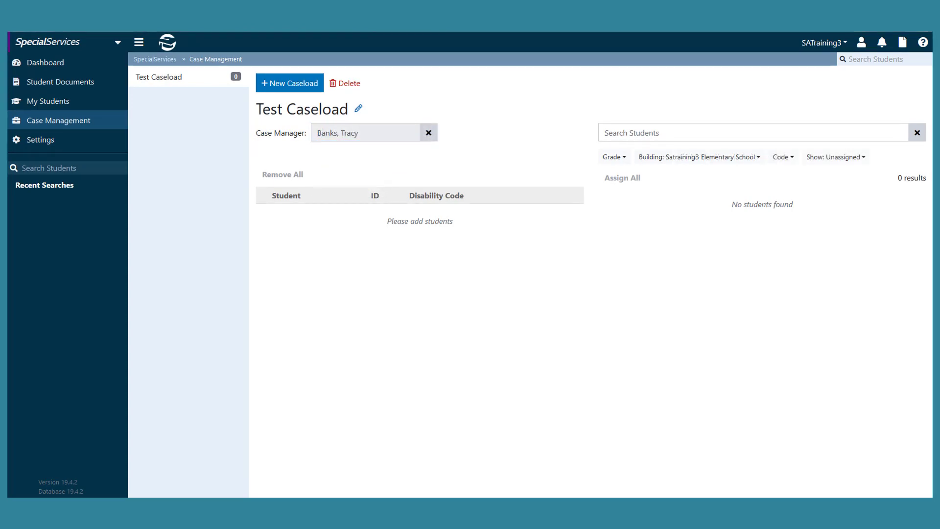